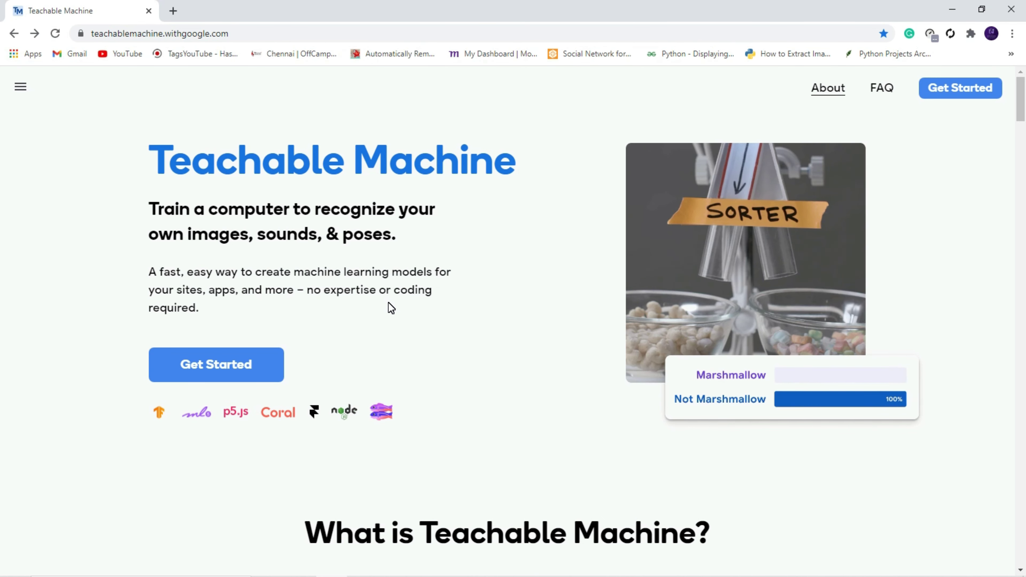
Browse the covid and non image folders inside F:\covid 19\train in File Explorer.
mouse_move(389, 572)
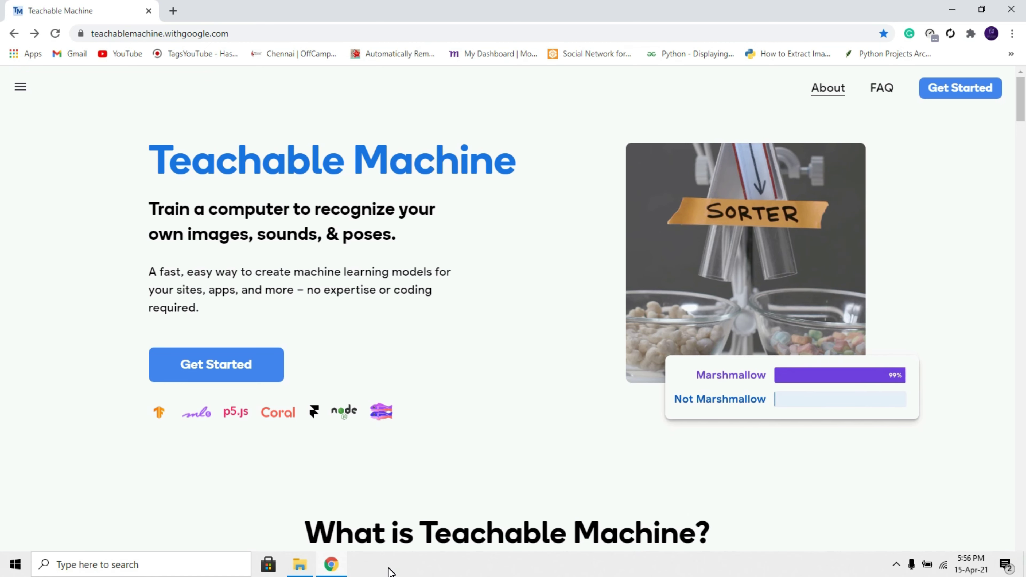
click(339, 570)
click(299, 565)
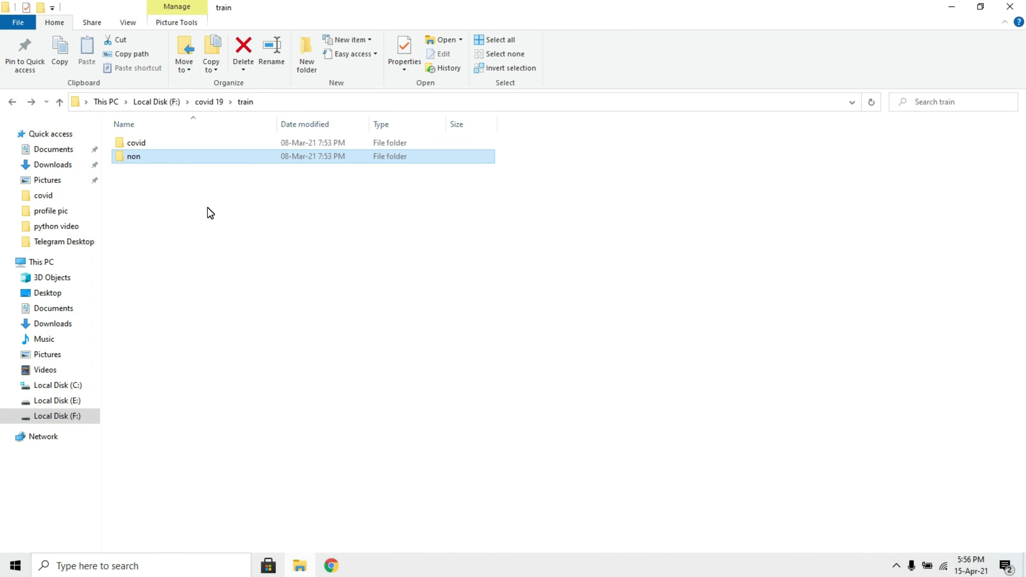
double_click(166, 147)
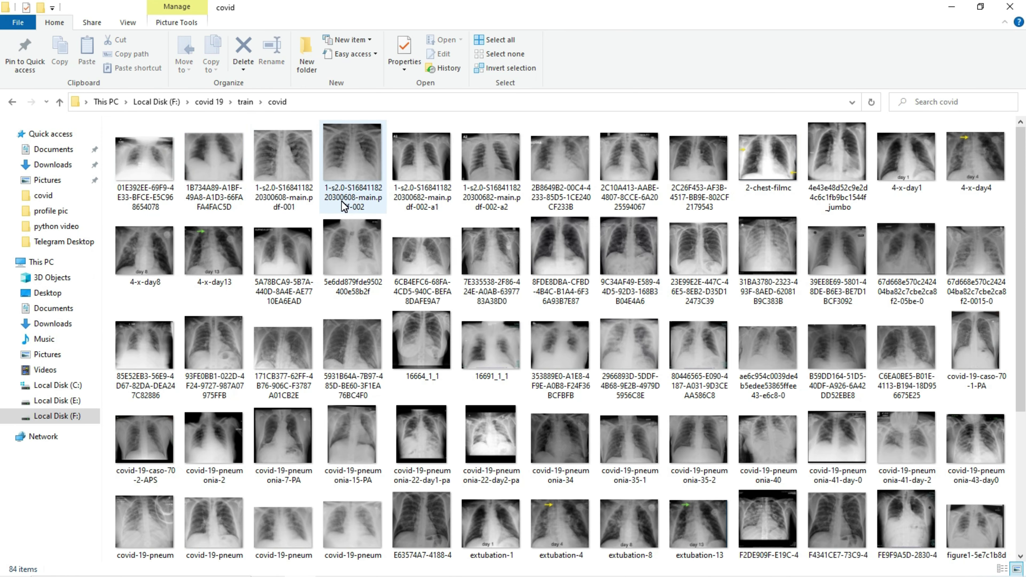
scroll(343, 202, down, 3)
scroll(342, 201, up, 3)
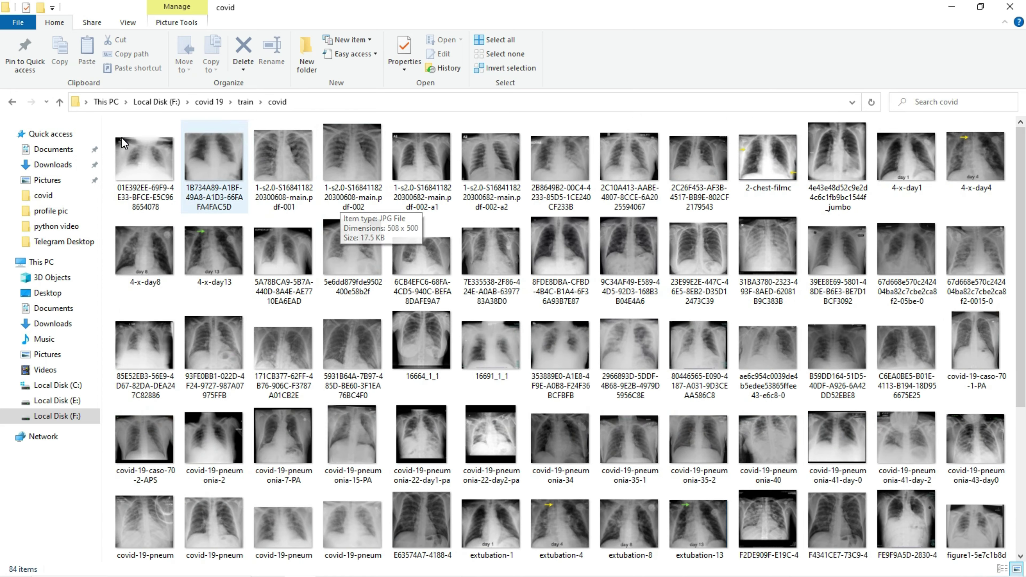
click(13, 102)
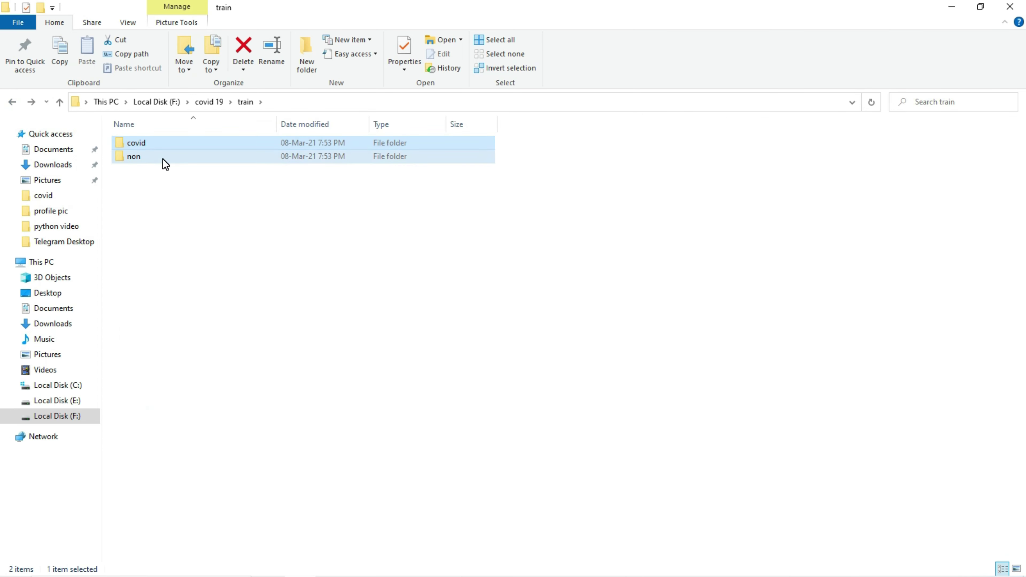
double_click(166, 159)
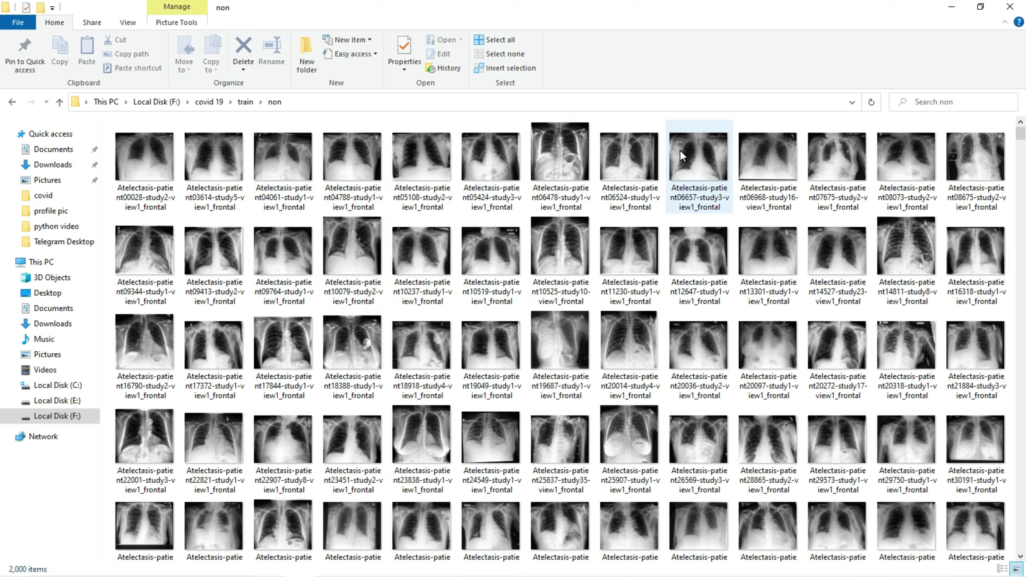
click(10, 107)
Reopen the covid folder, view an X-ray in Photos, then return to the train folder.
double_click(244, 143)
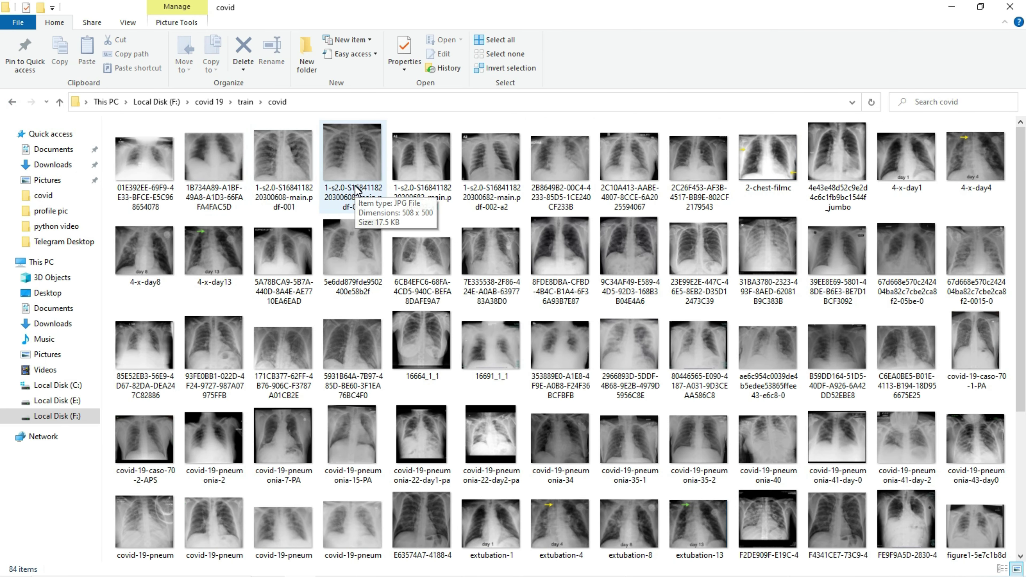
scroll(379, 227, down, 5)
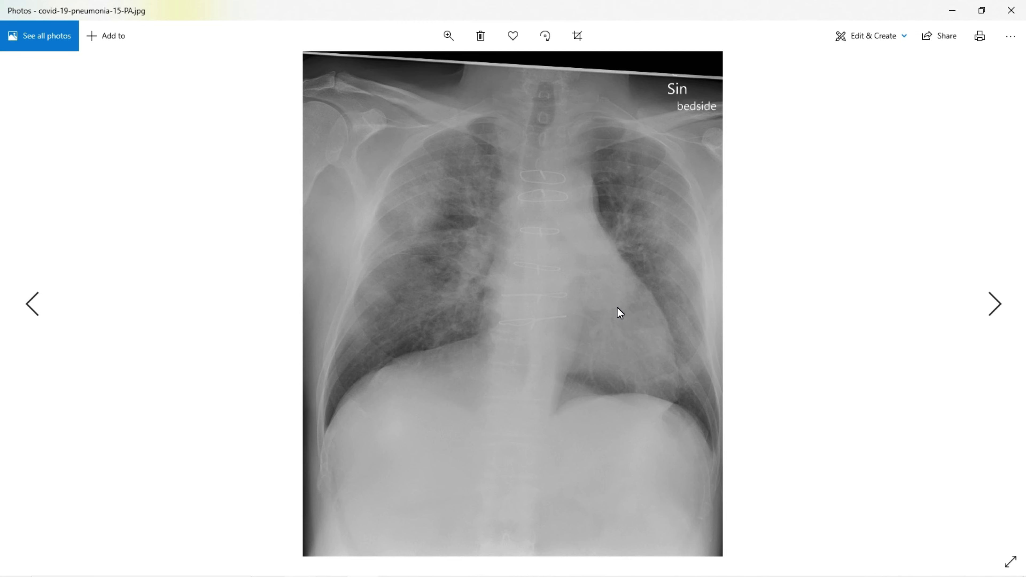
click(1014, 11)
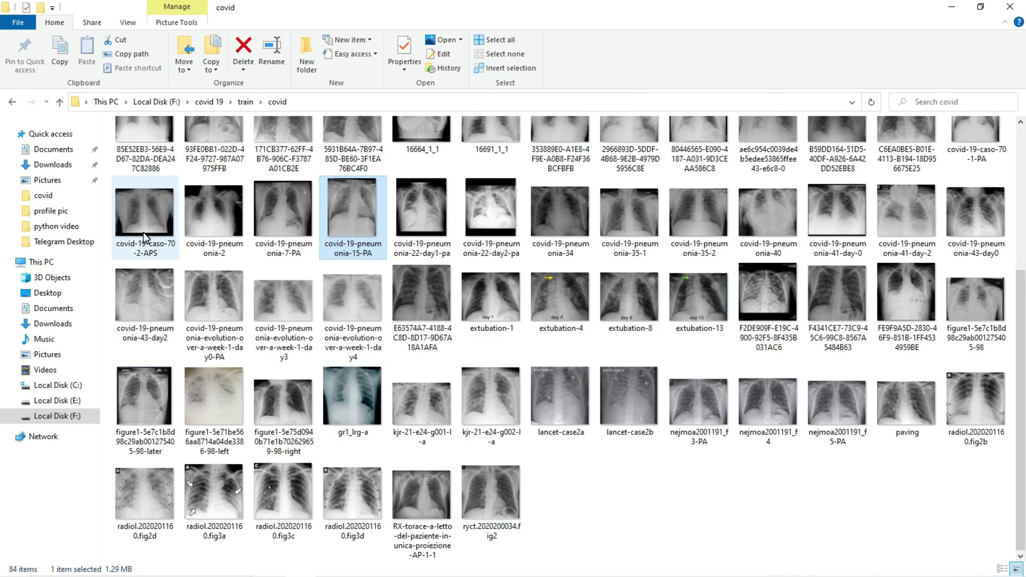
scroll(167, 220, up, 5)
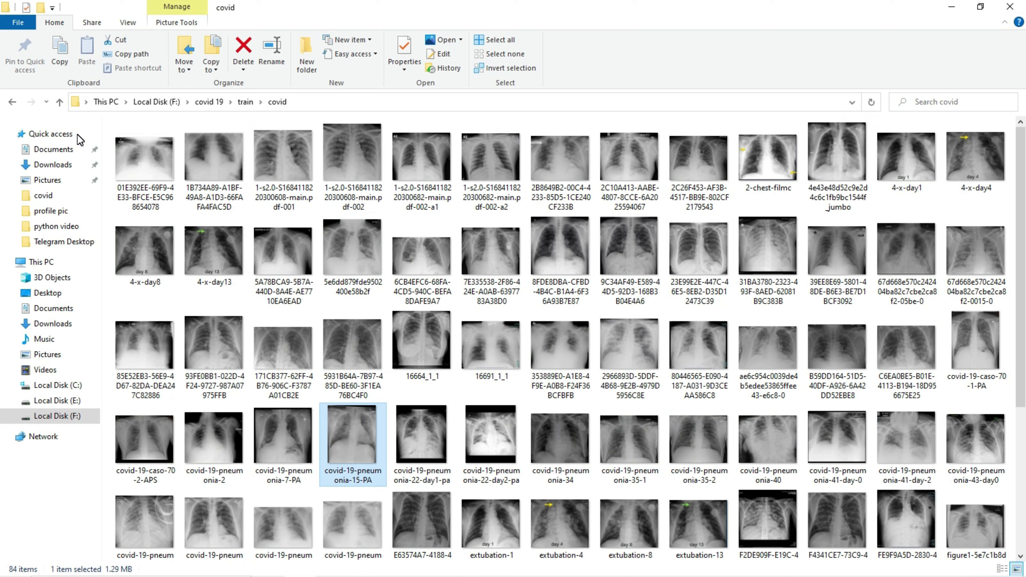
click(12, 102)
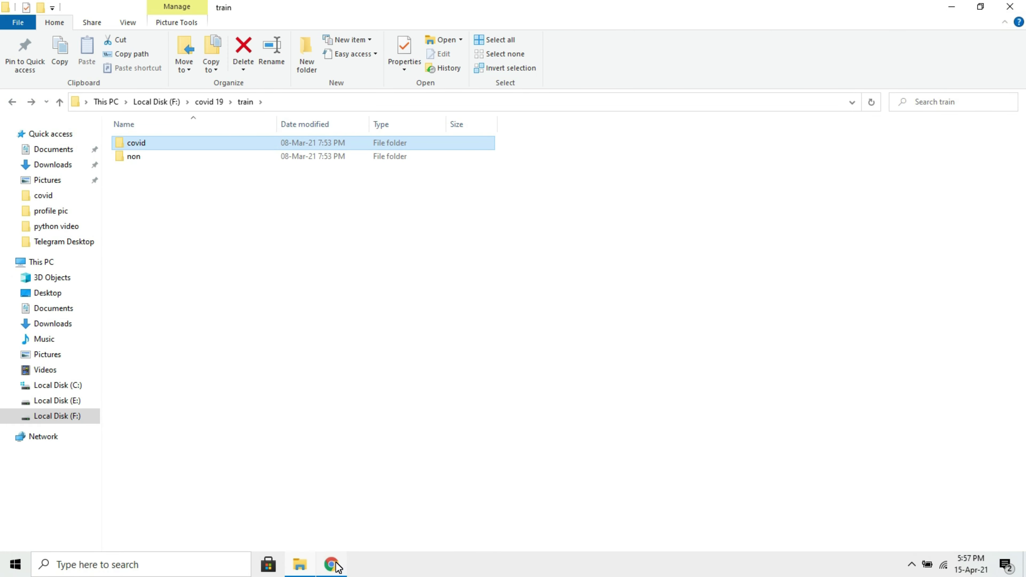
Switch to Teachable Machine in Chrome and highlight, then clear, the intro text.
click(331, 564)
drag(146, 165, 193, 165)
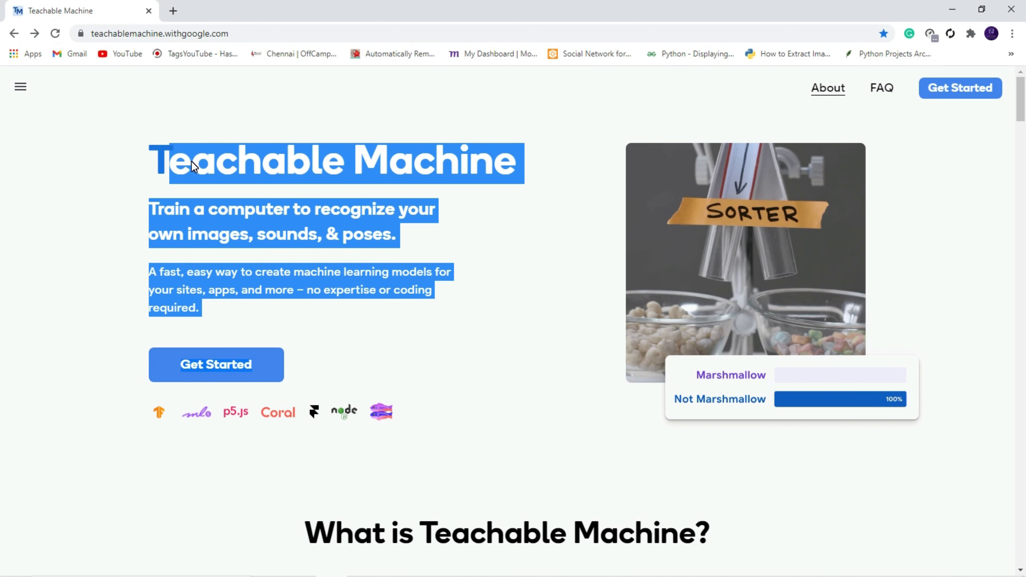
click(202, 163)
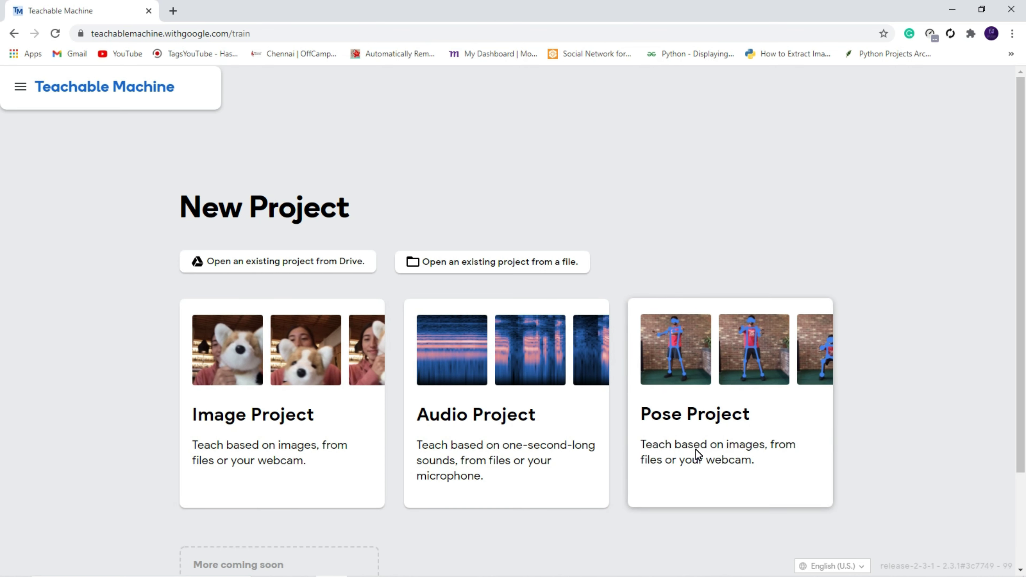
Start an Image project and rename Class 1 to COVID and Class 2 to NON COVID.
click(272, 453)
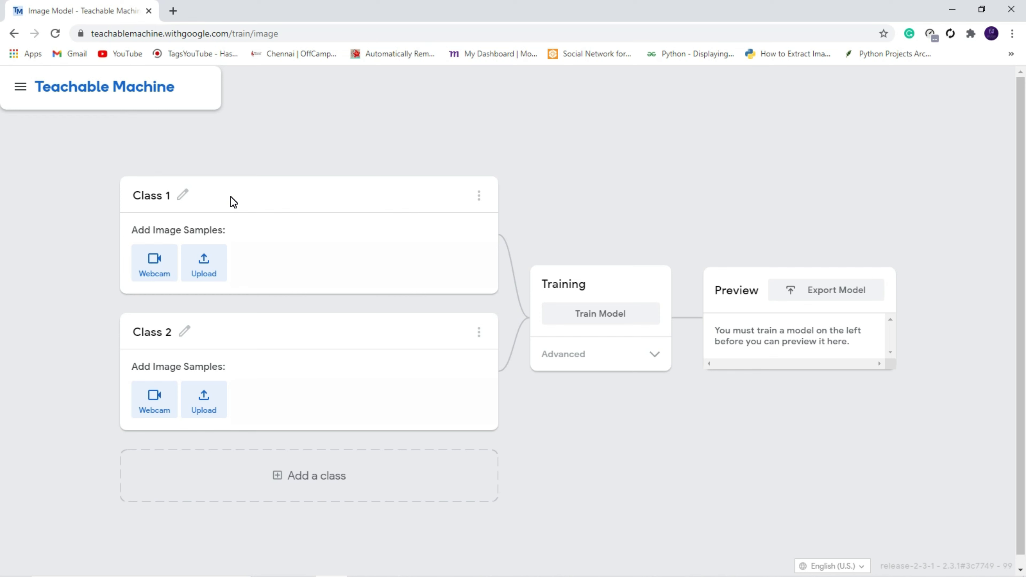
click(182, 195)
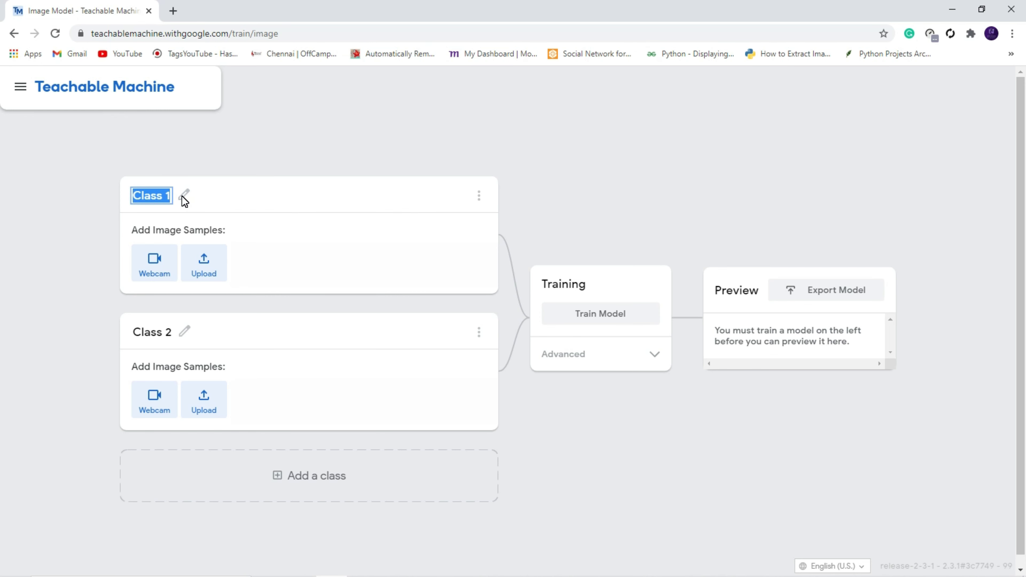
text(COVID)
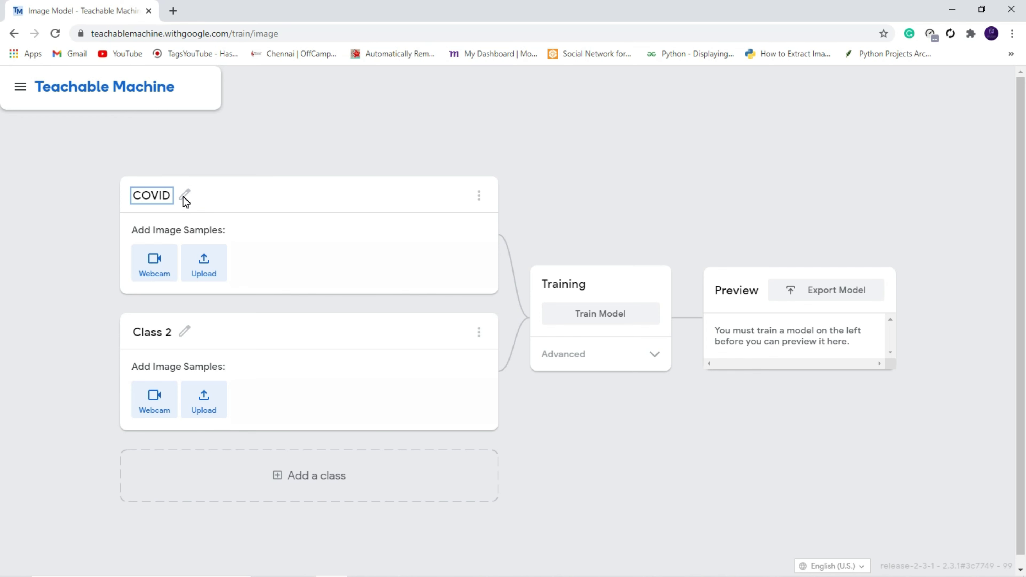
click(190, 325)
text(NON COVID)
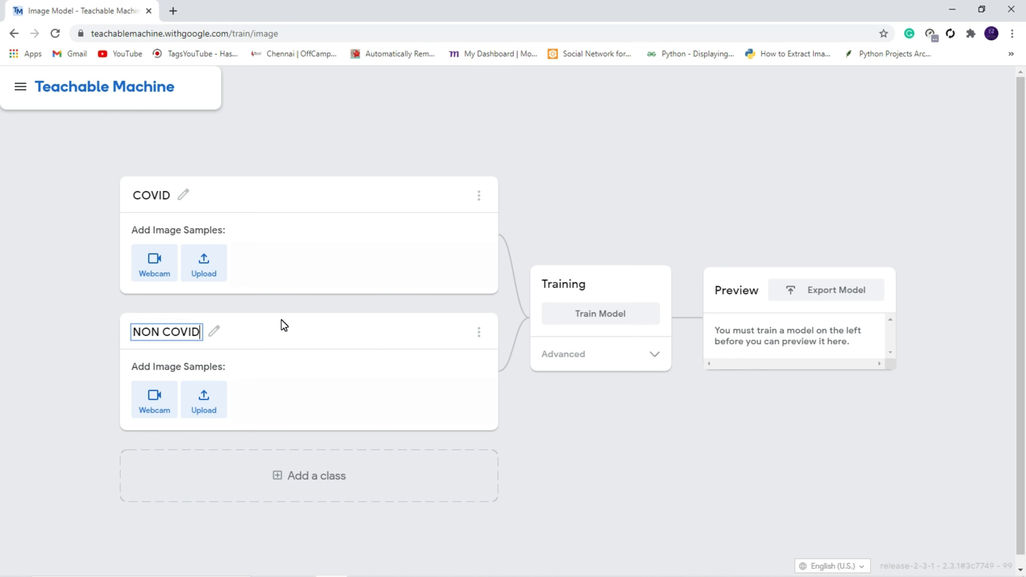
click(284, 325)
Upload all 84 images from the train\covid folder as COVID class samples.
click(206, 259)
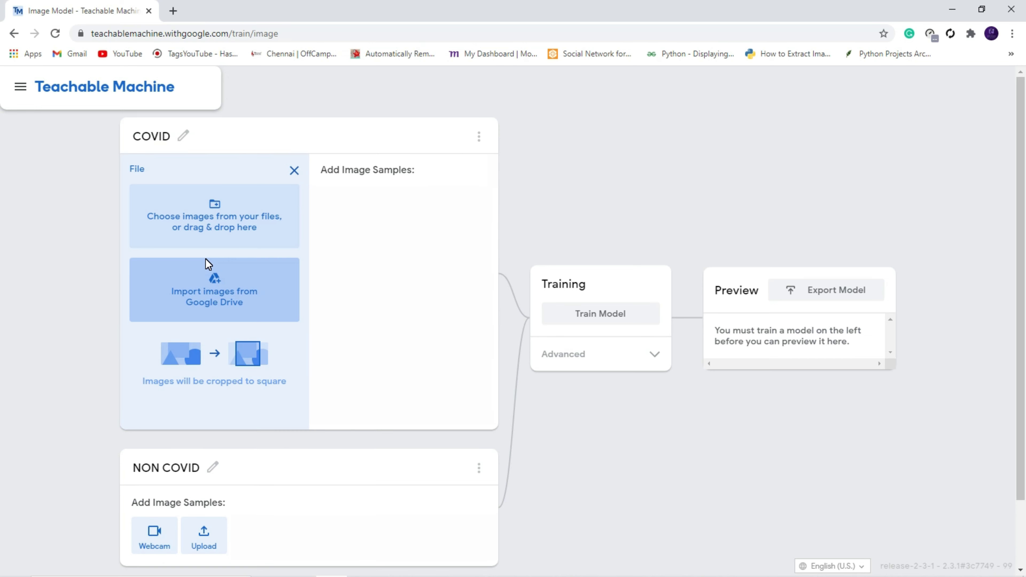
click(201, 232)
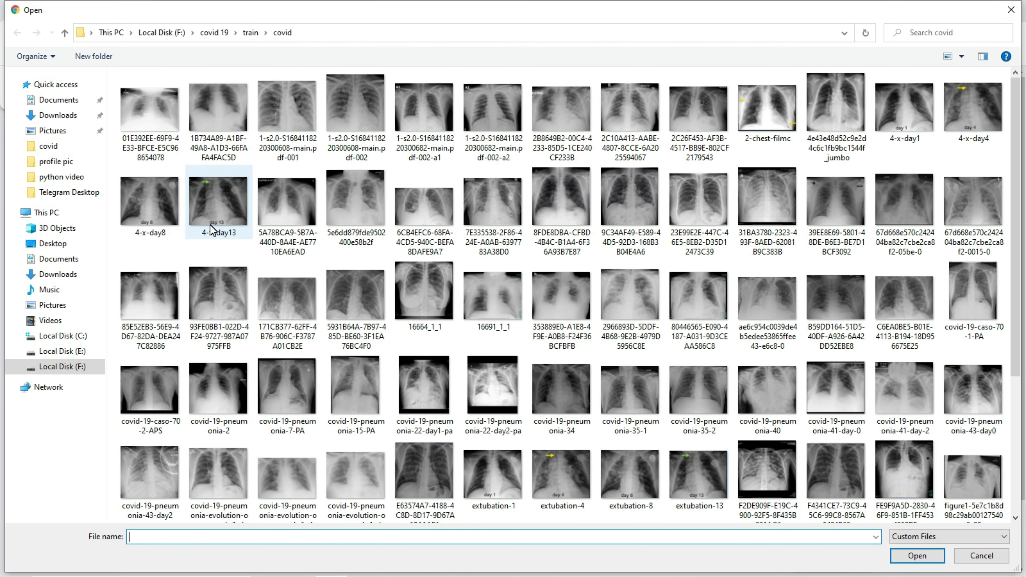
click(250, 33)
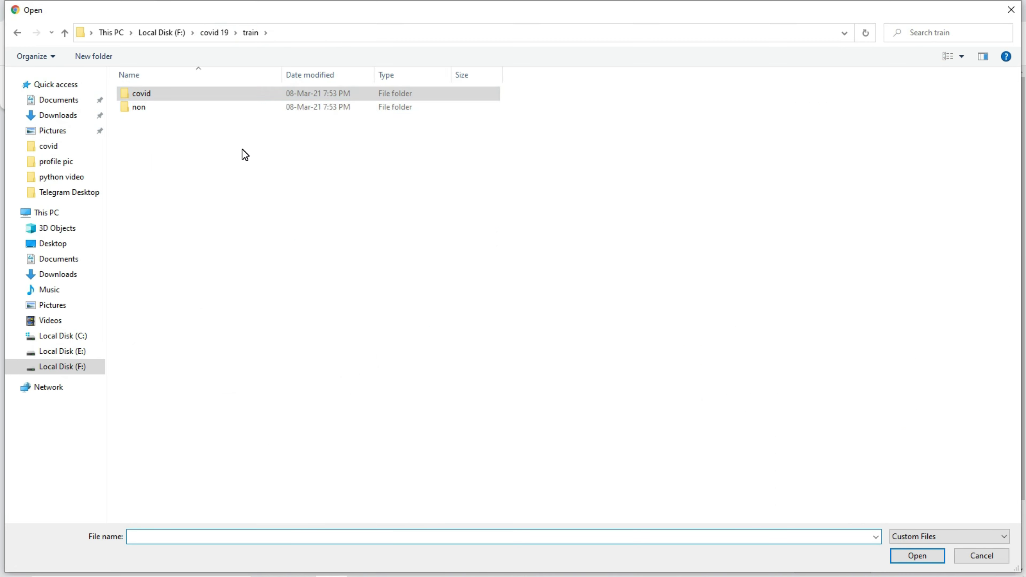
double_click(205, 96)
key(ctrl+a)
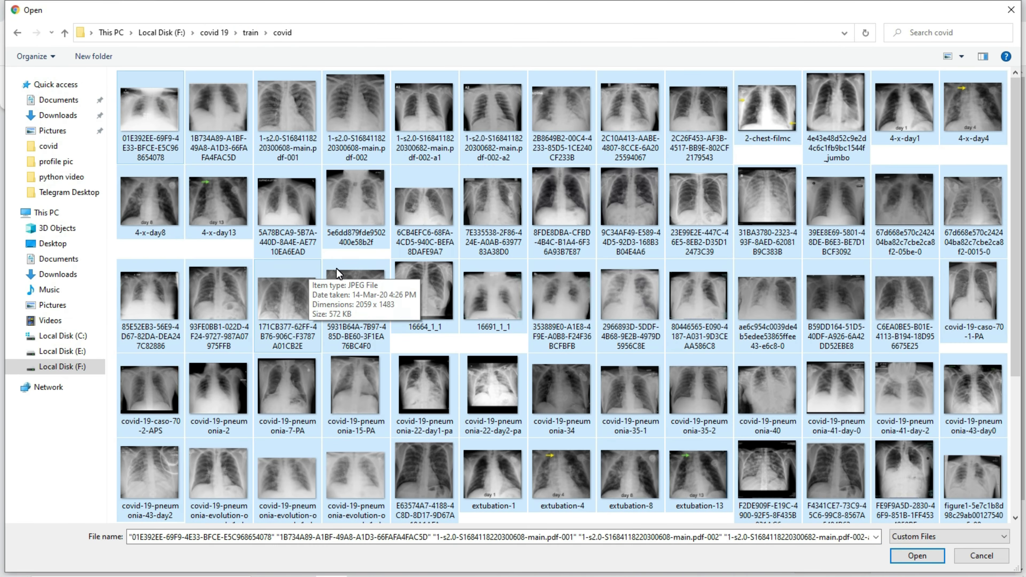
click(917, 556)
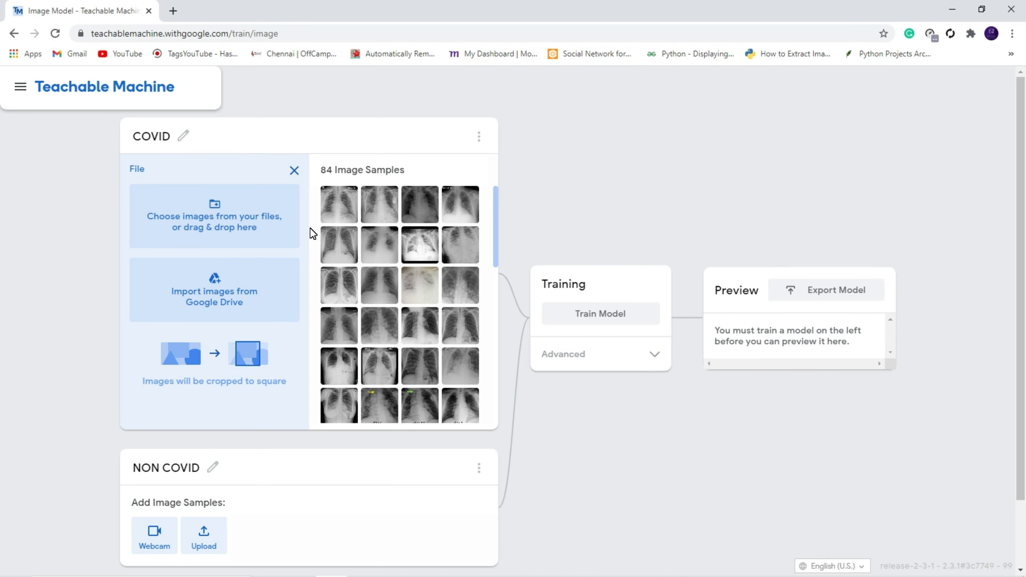
scroll(310, 228, down, 2)
scroll(304, 299, down, 2)
scroll(344, 308, down, 5)
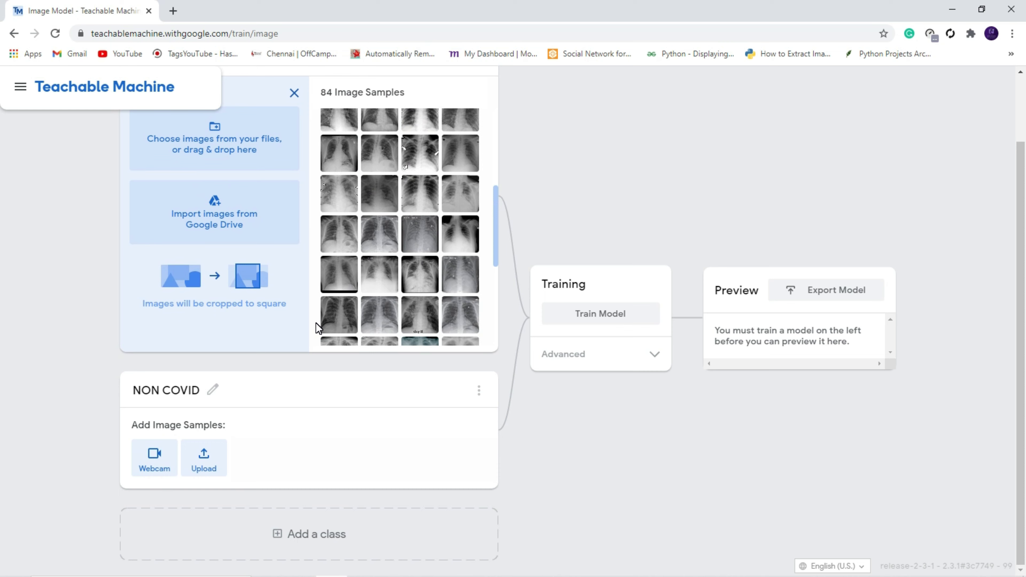
scroll(344, 308, up, 5)
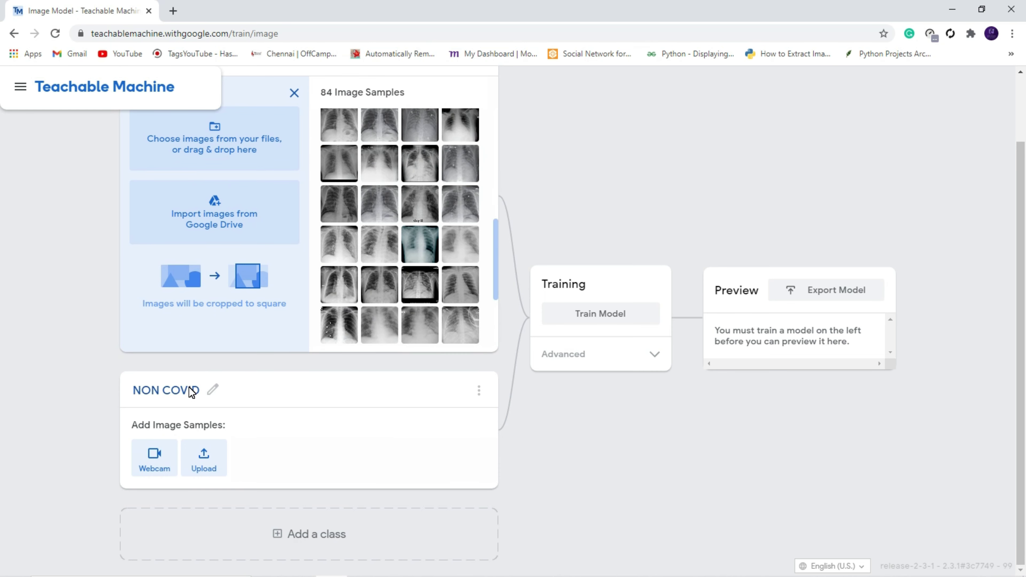
Upload all 130 images from the train\non folder as NON COVID class samples.
click(194, 455)
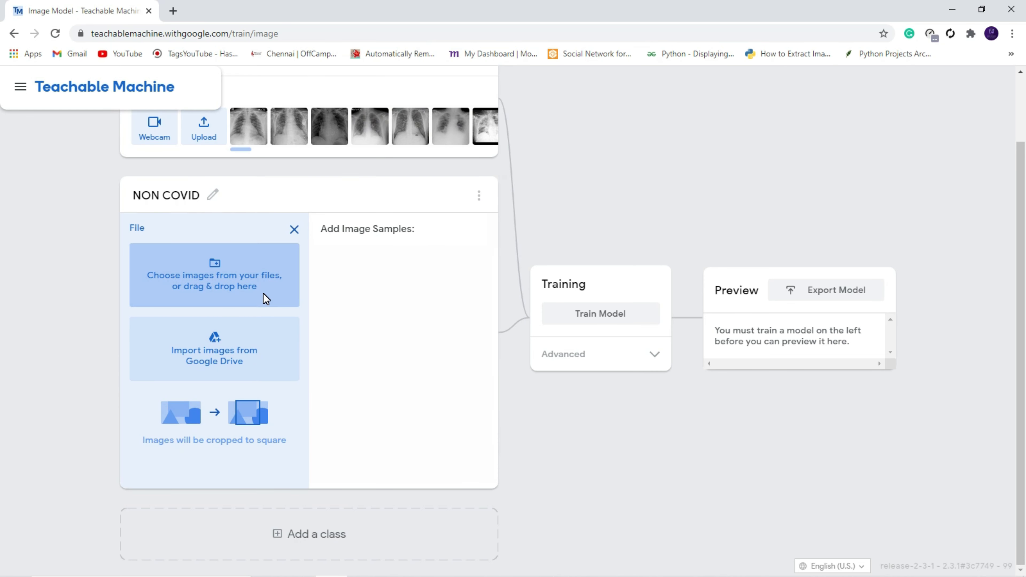
click(242, 291)
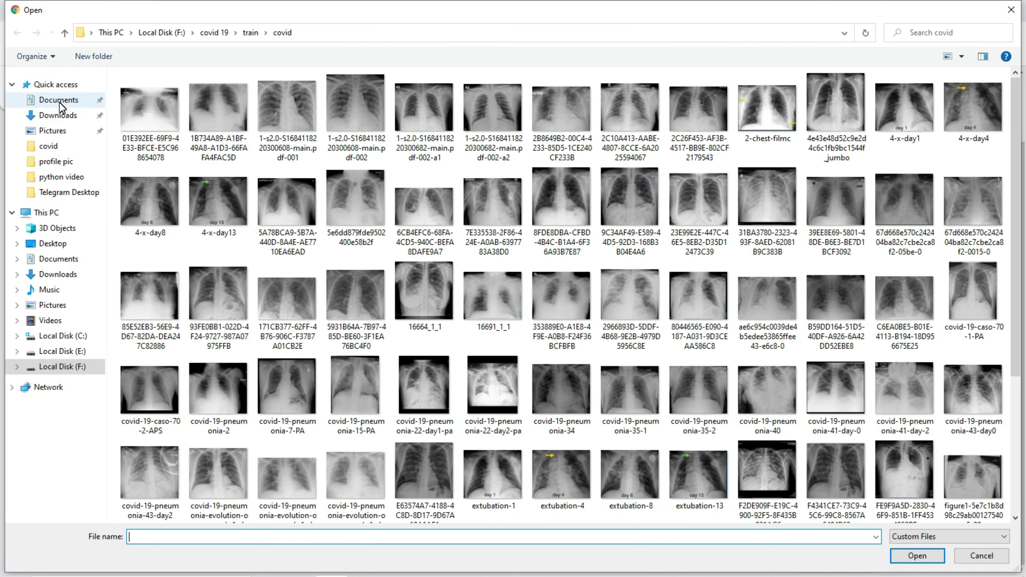
click(256, 35)
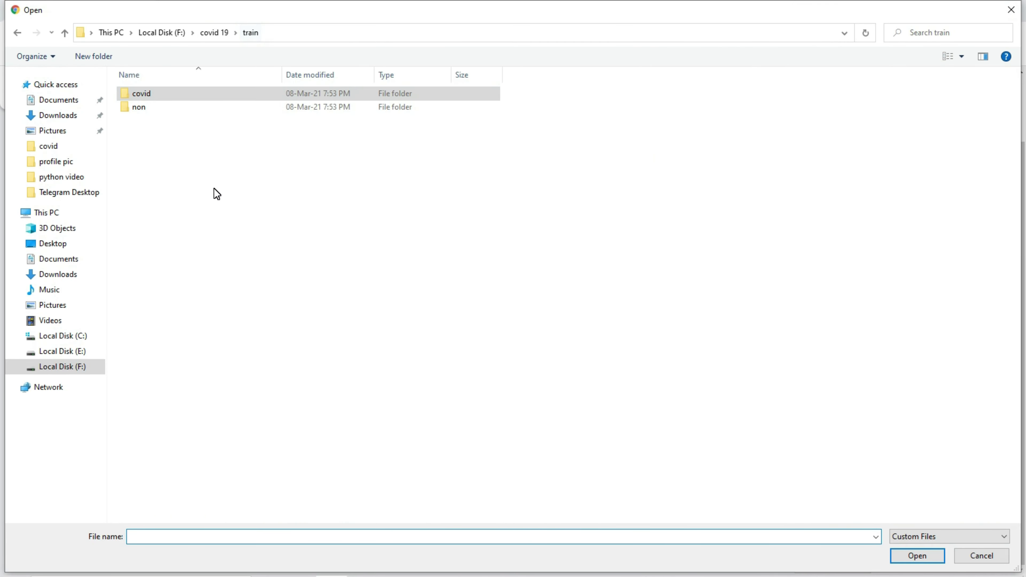
double_click(176, 112)
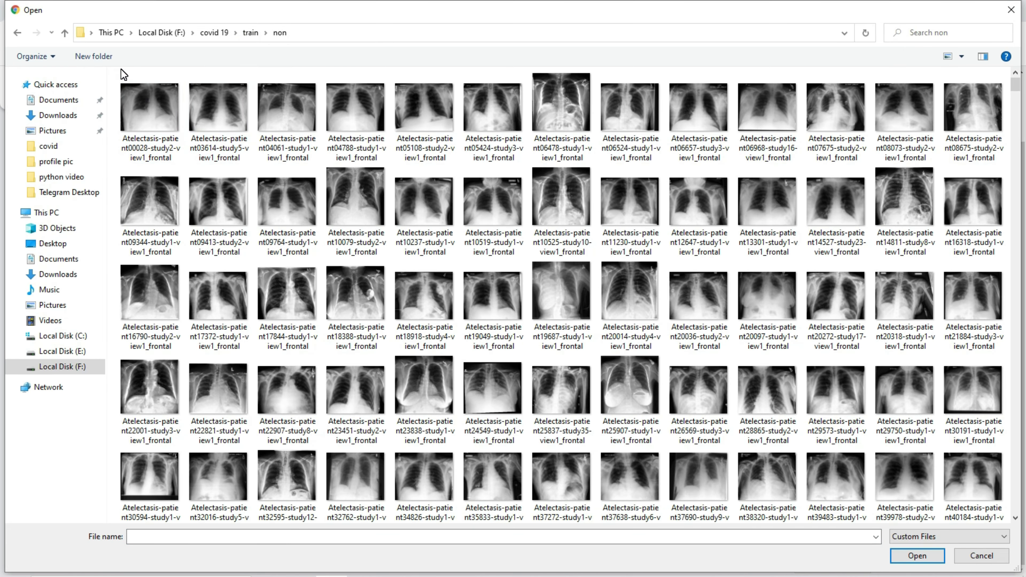
drag(121, 69, 980, 522)
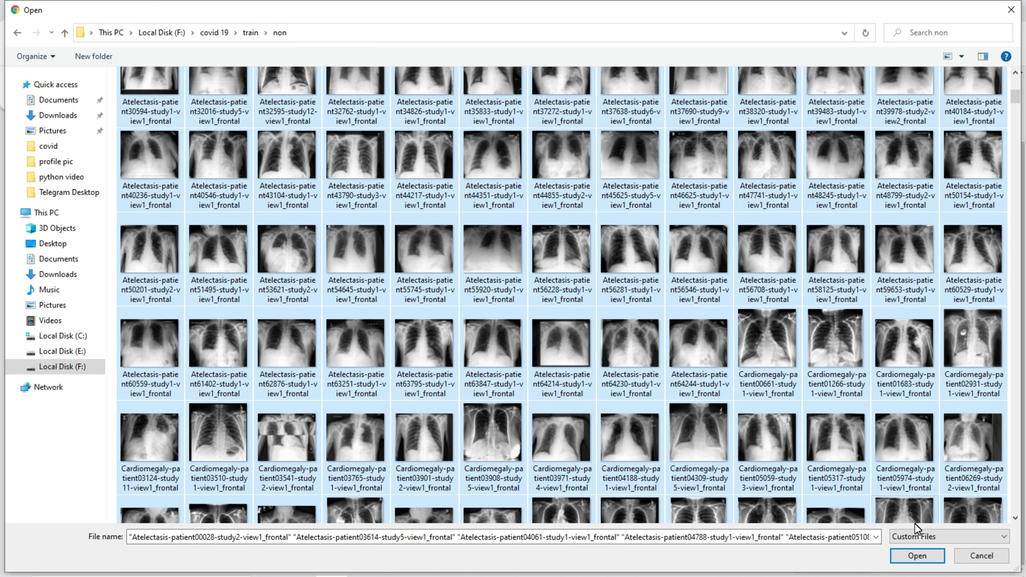
click(917, 555)
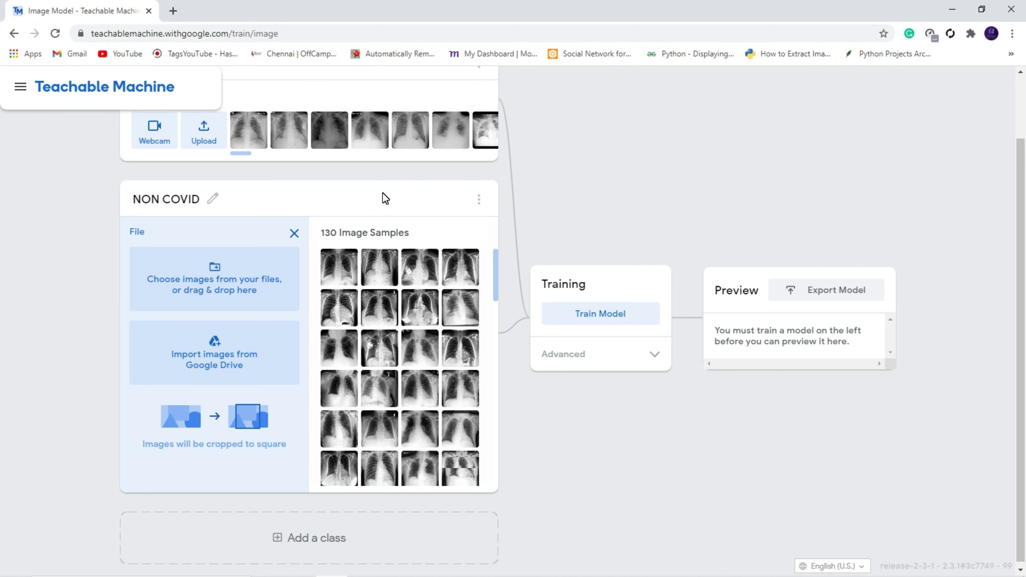
Train the model on the 84 COVID and 130 NON COVID X-ray samples.
scroll(401, 234, up, 2)
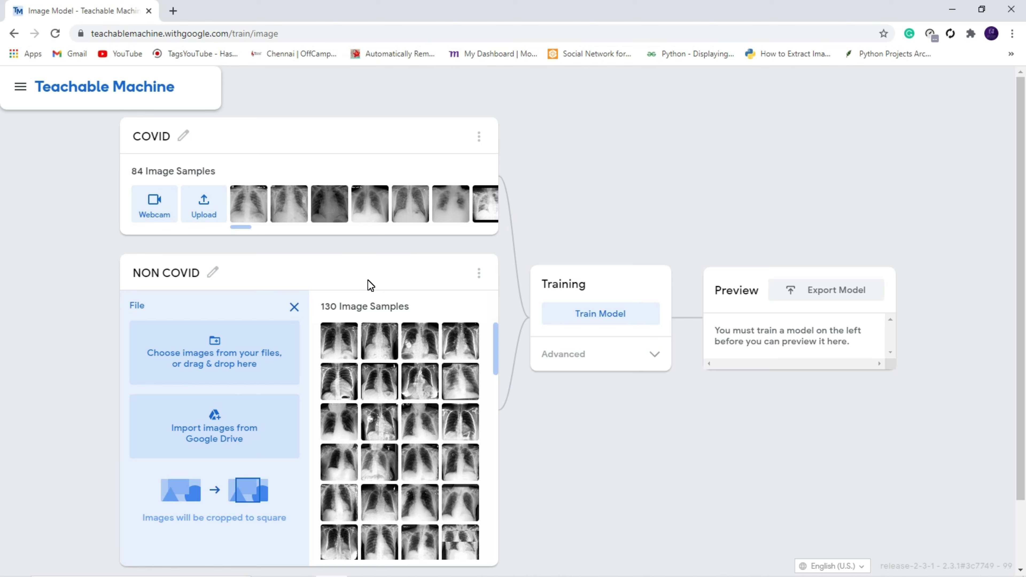
click(612, 320)
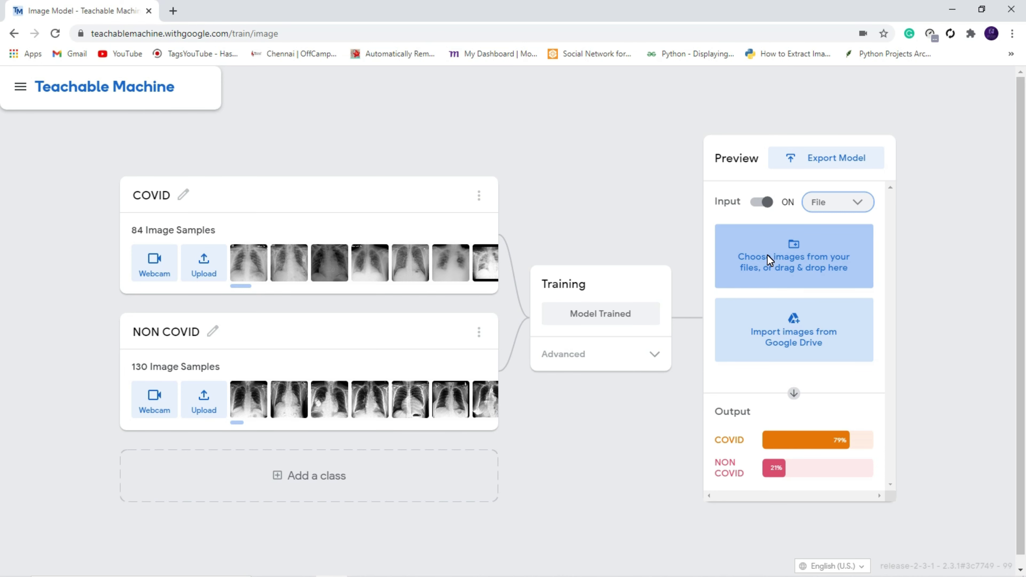
Test the preview with the first X-ray in the non folder, rated 96% NON COVID.
click(787, 258)
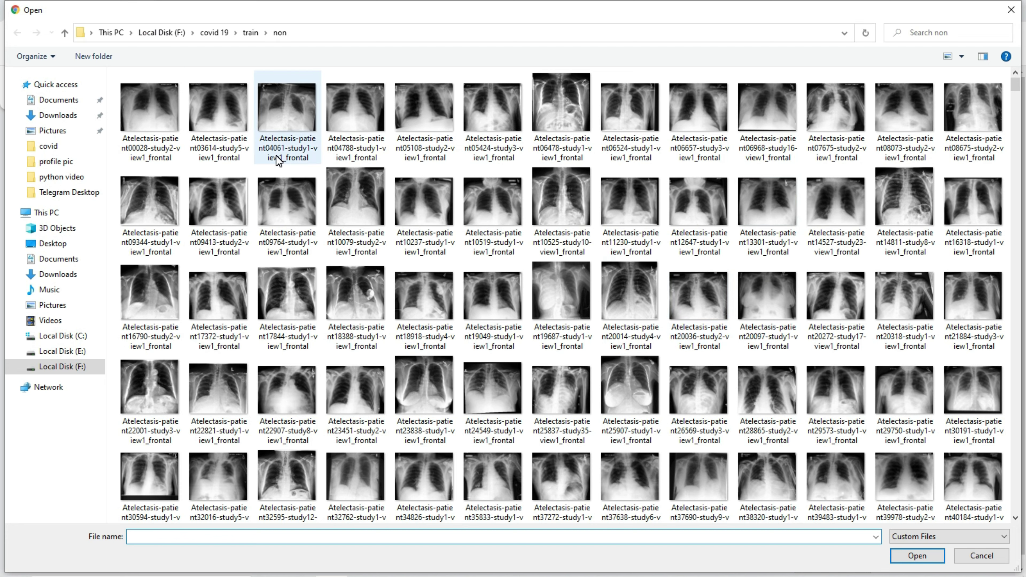
click(155, 118)
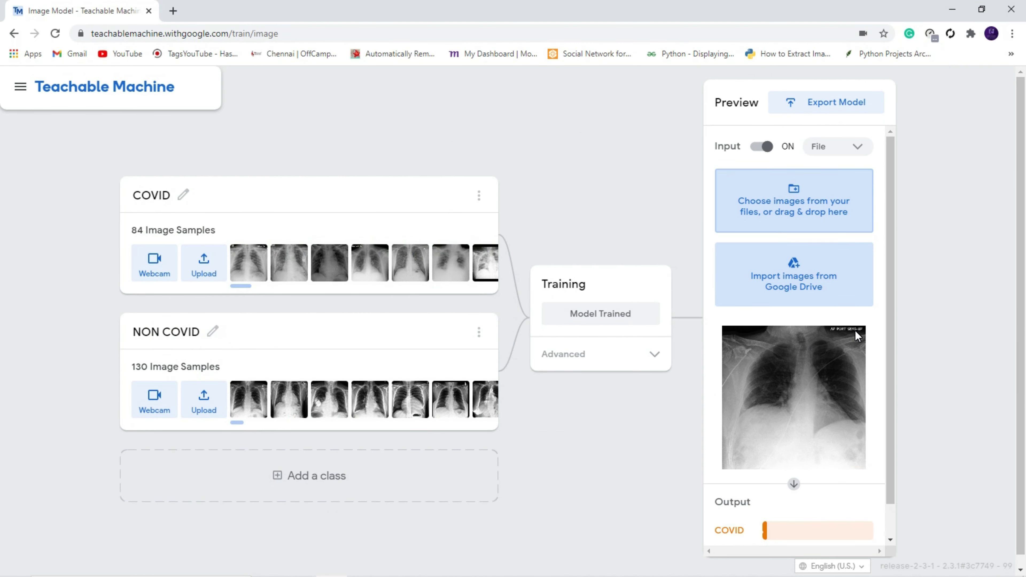
scroll(855, 331, down, 1)
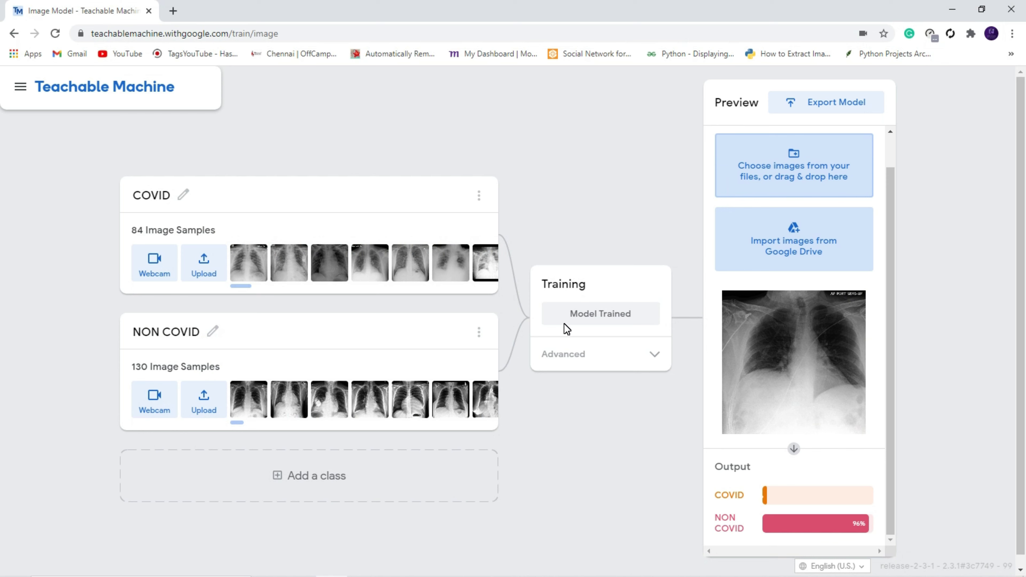
Test with Atelectasis-patient10079-study2-view1_frontal, classified 98% NON COVID.
click(794, 155)
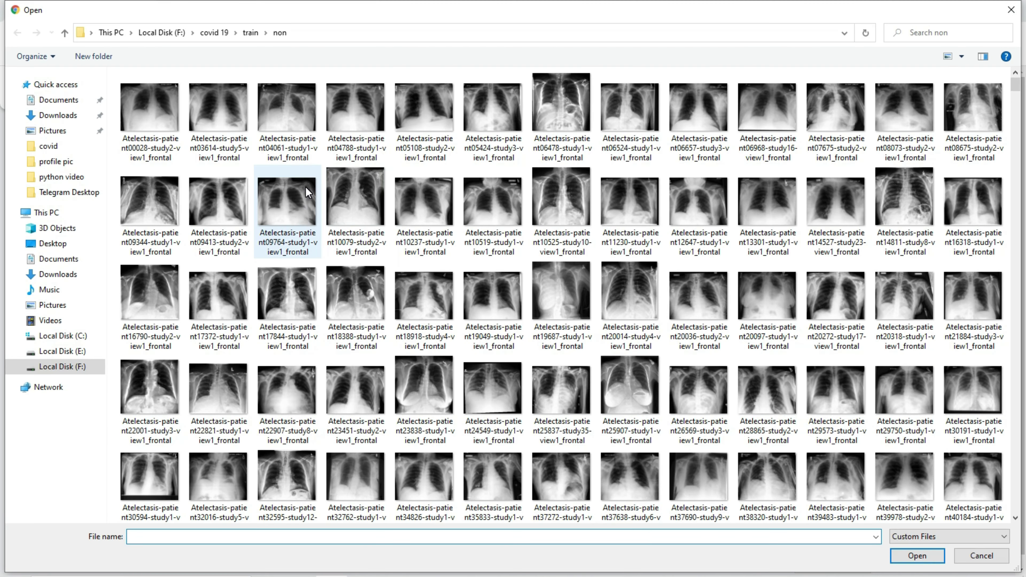
click(350, 200)
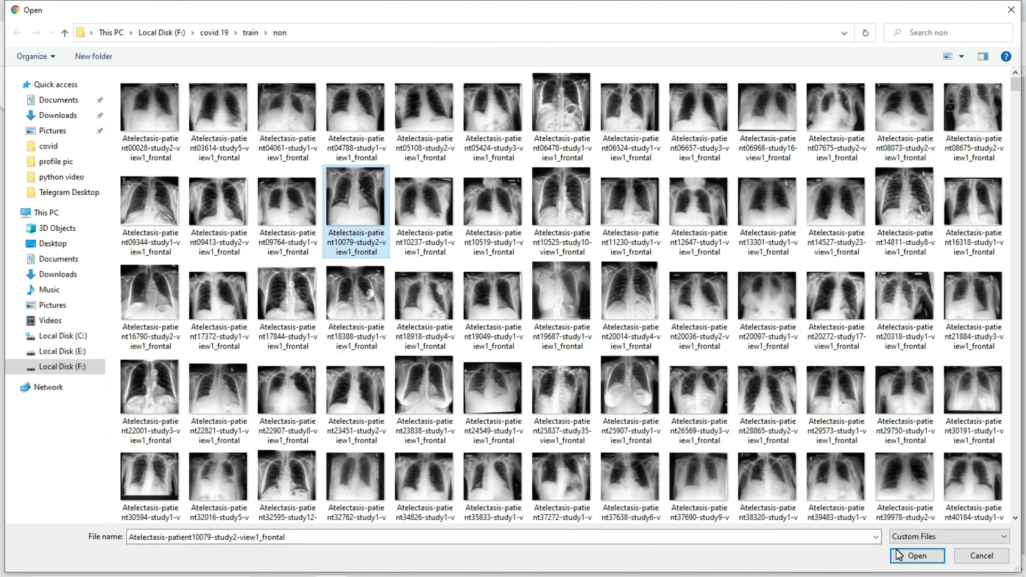
click(914, 554)
scroll(819, 329, down, 1)
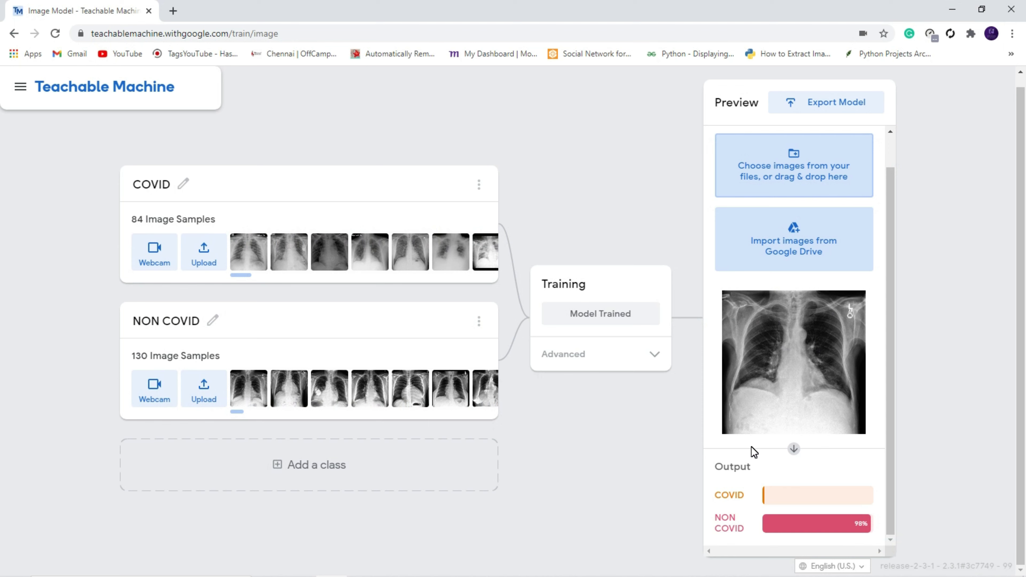
Test the preview with the first X-ray in the covid folder, classified 99% COVID.
click(782, 170)
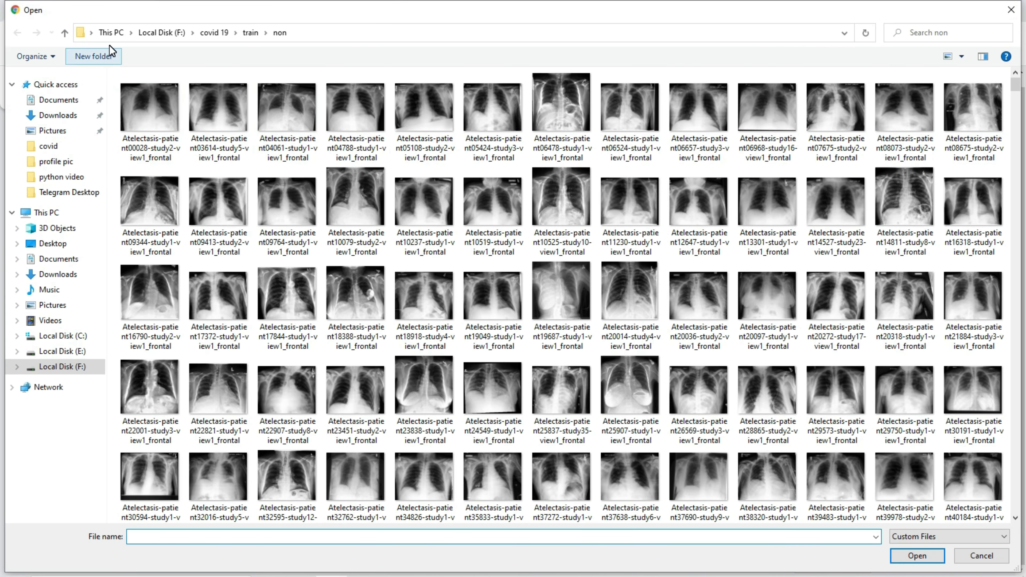
click(250, 33)
double_click(208, 95)
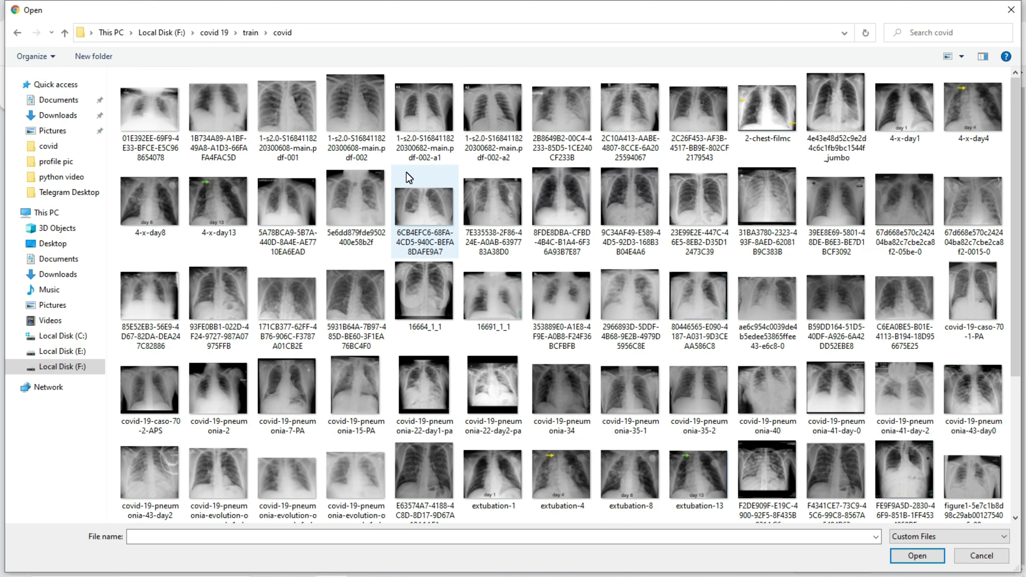
click(153, 123)
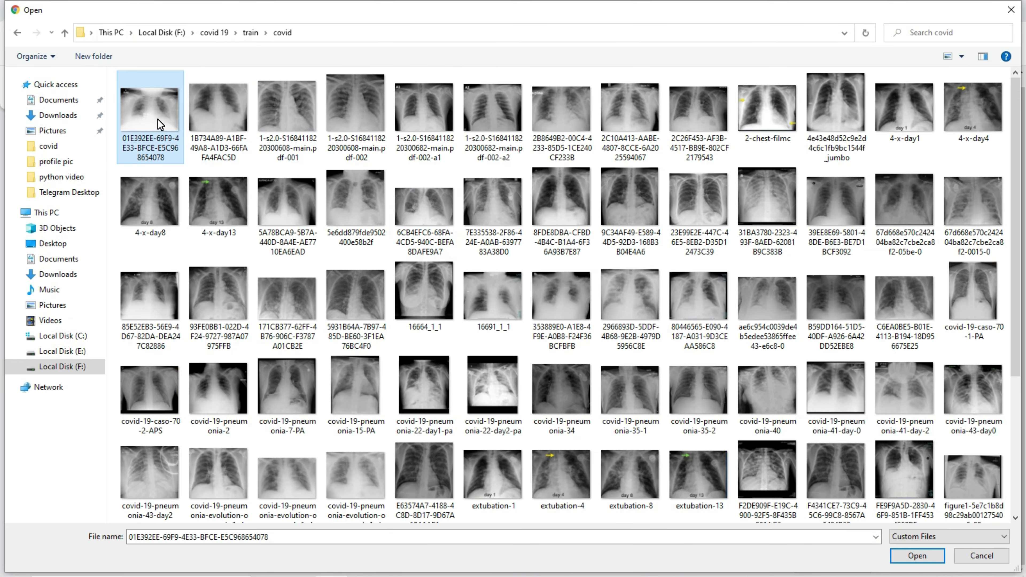
click(898, 552)
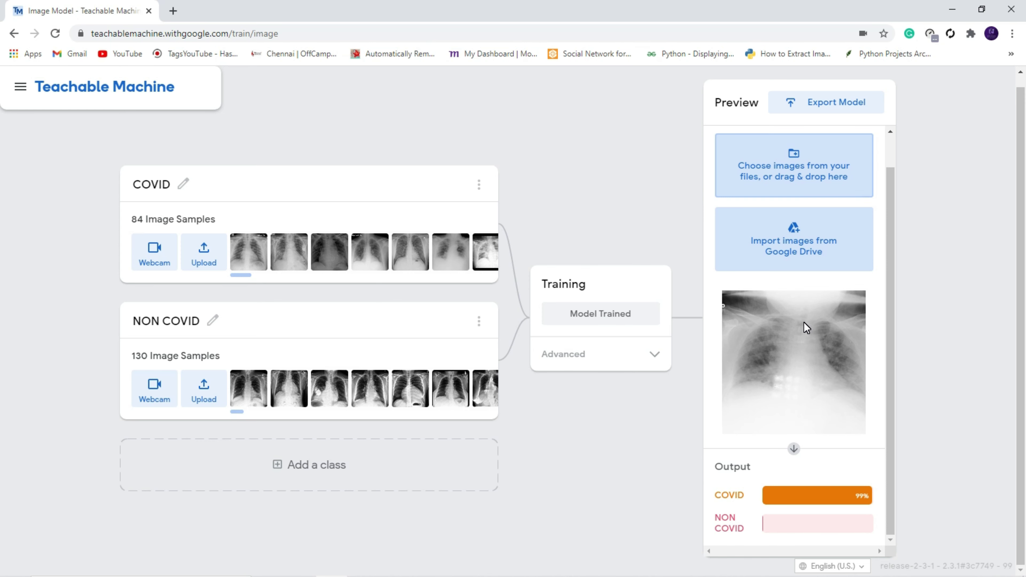
scroll(711, 279, up, 1)
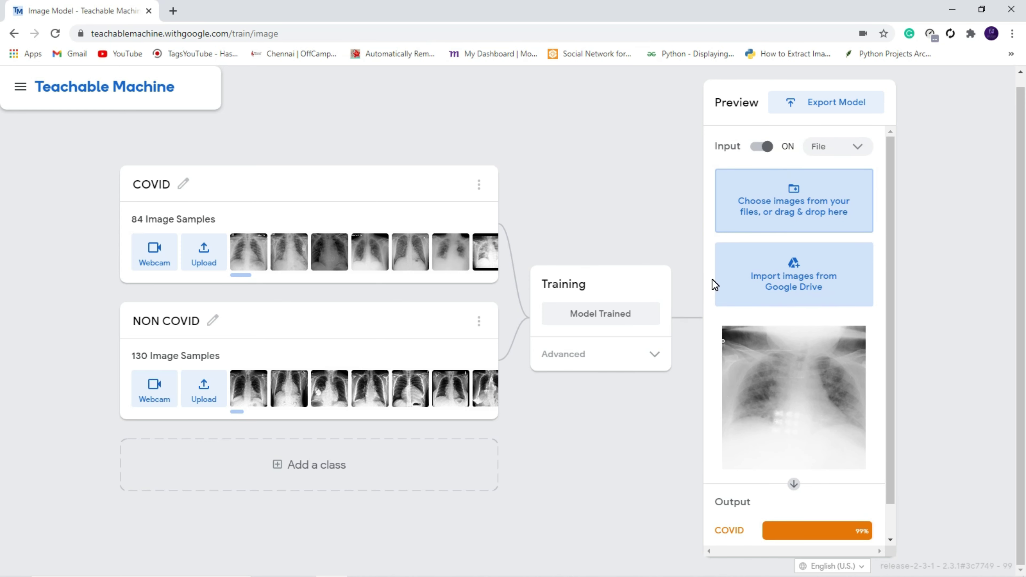
click(809, 108)
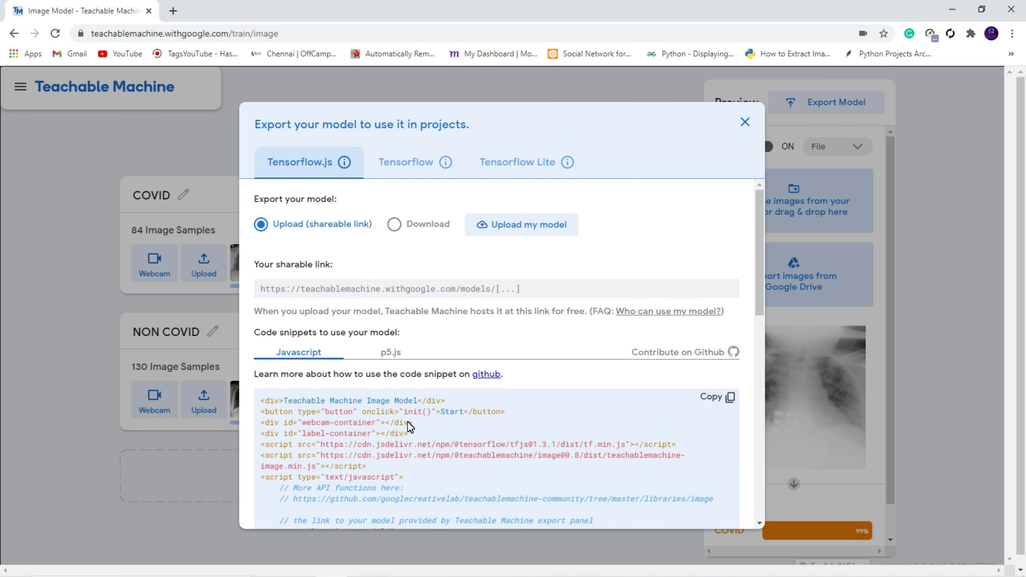
scroll(387, 404, down, 8)
scroll(463, 231, up, 6)
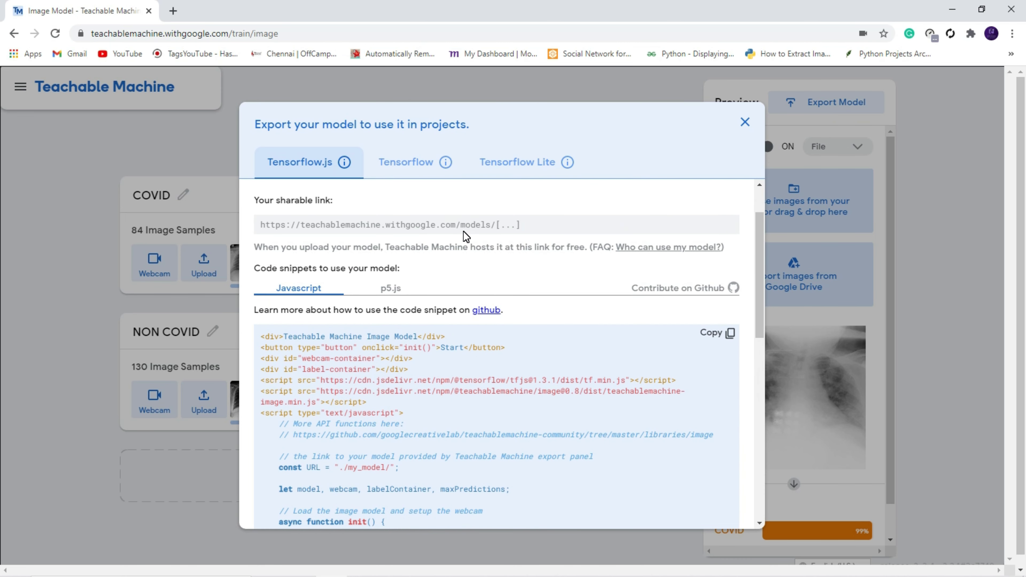
click(498, 164)
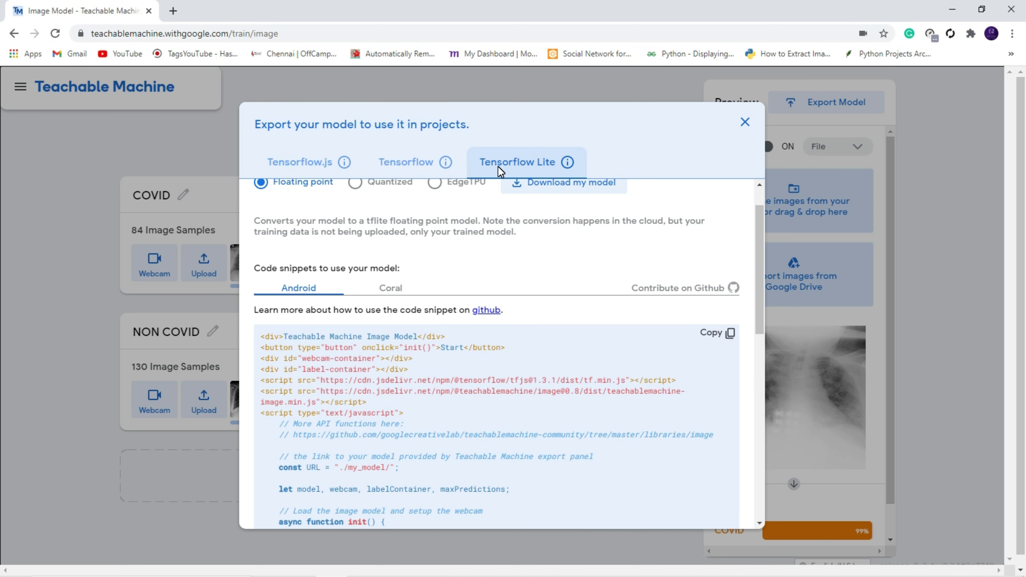
scroll(399, 311, down, 3)
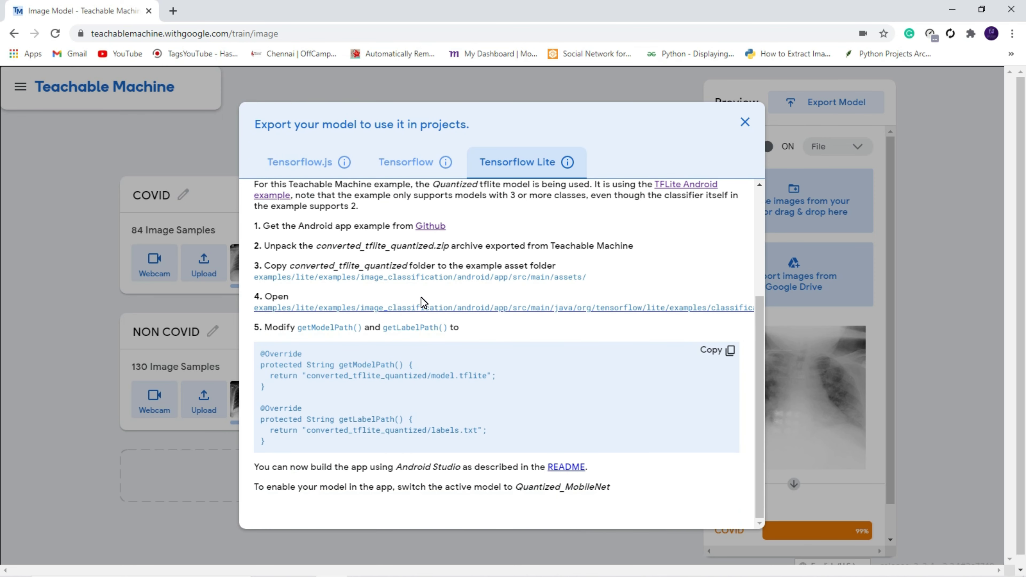
scroll(421, 298, up, 5)
click(412, 161)
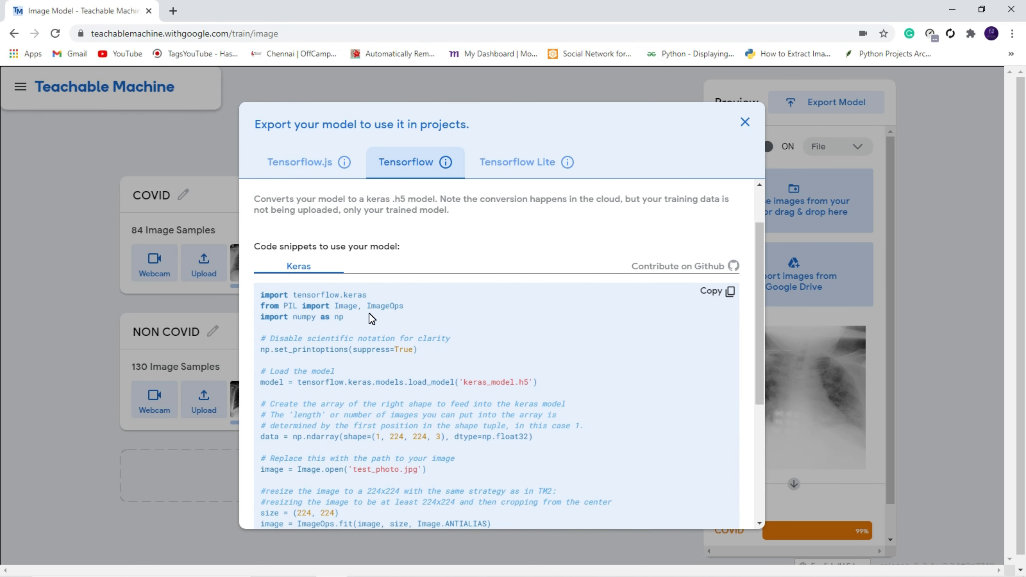
scroll(369, 314, down, 5)
scroll(305, 271, up, 2)
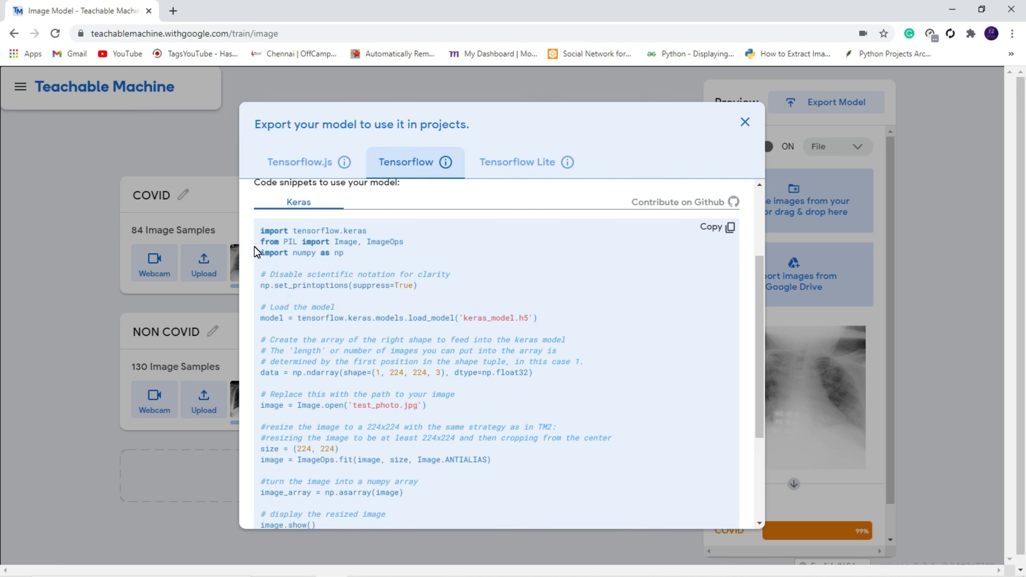
scroll(318, 274, down, 5)
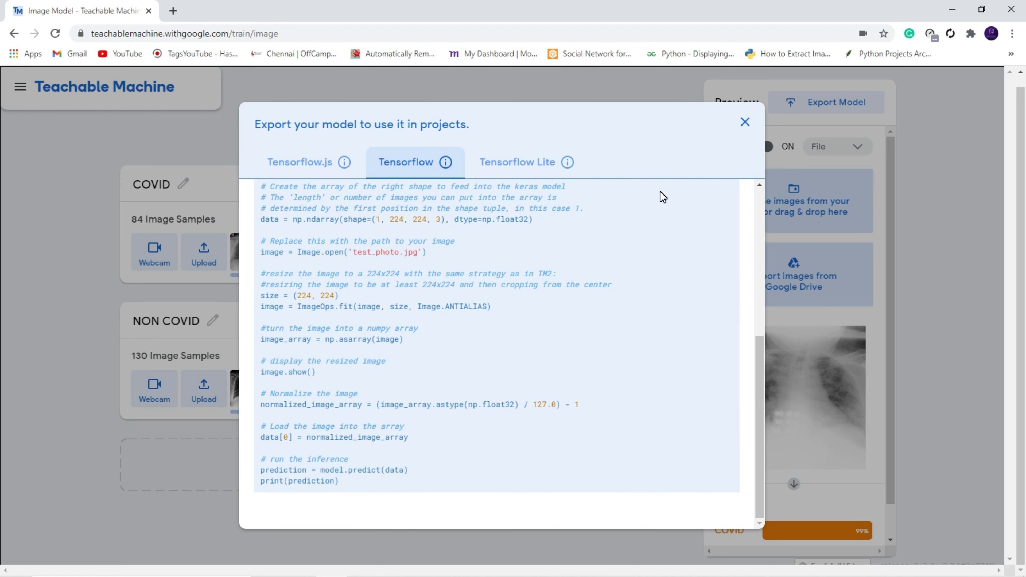
click(745, 123)
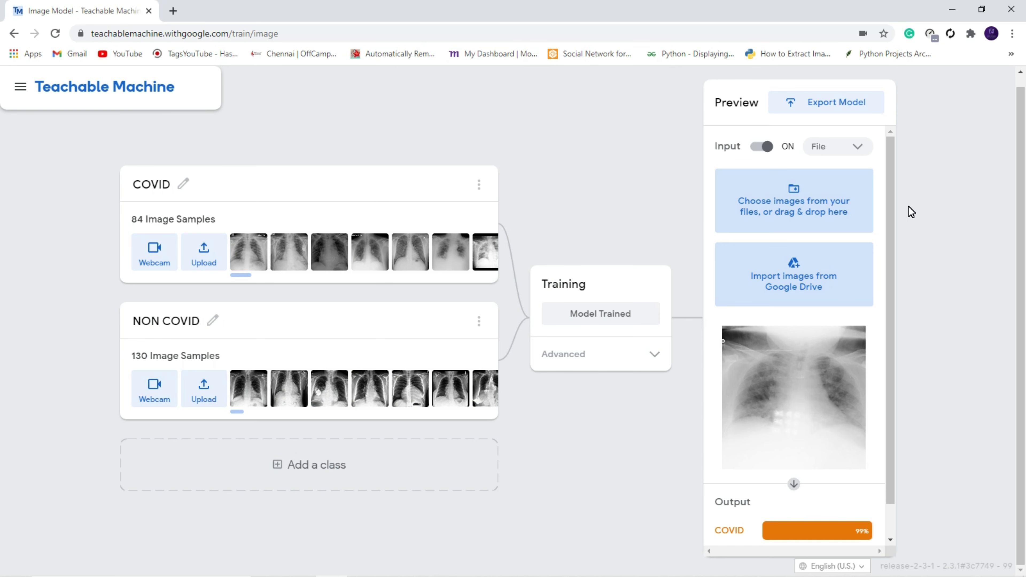
scroll(500, 447, up, 1)
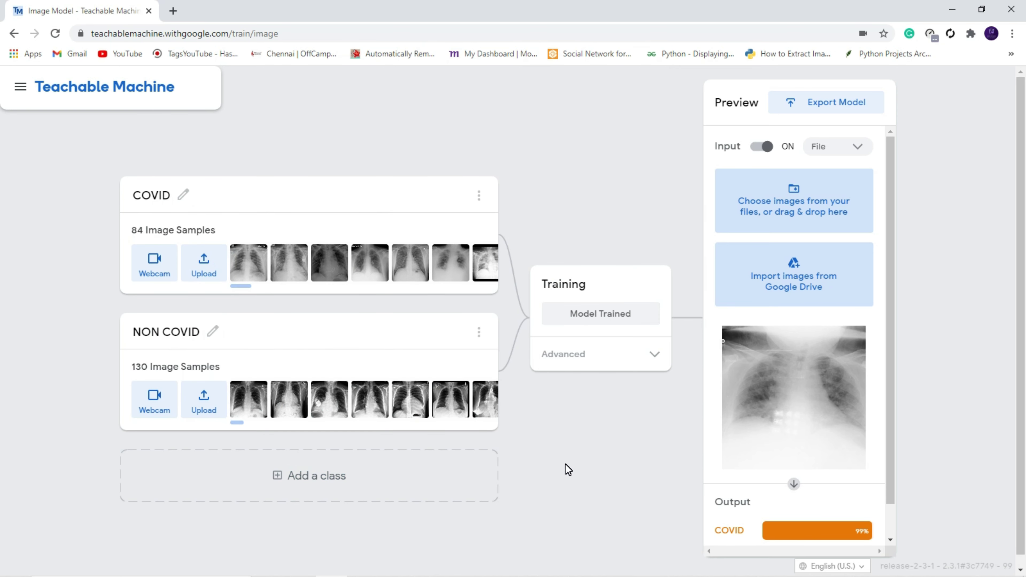